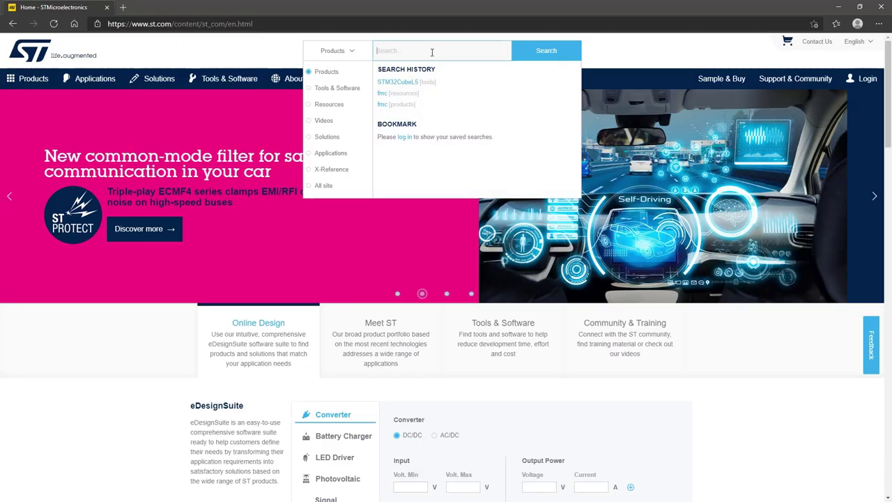
# Search st.com for STM32CubeL5, open its product page and scroll through the overview.
pyautogui.write('STM32CubeL5')
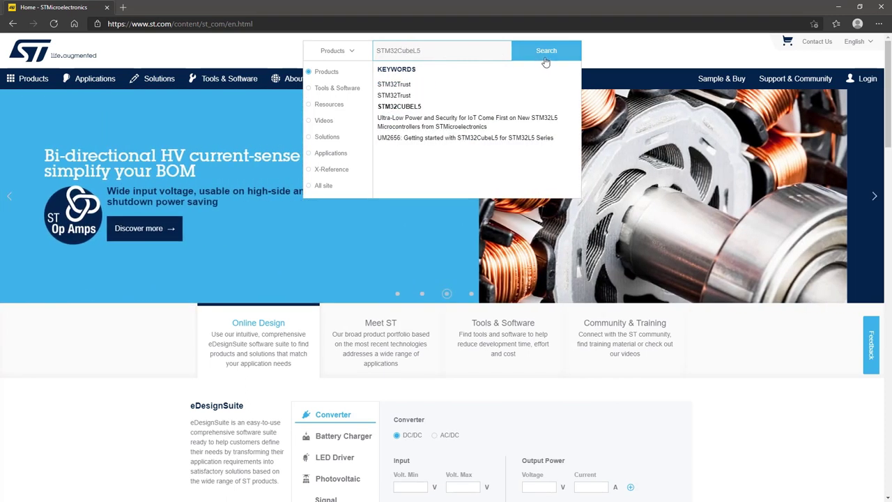
pyautogui.click(546, 60)
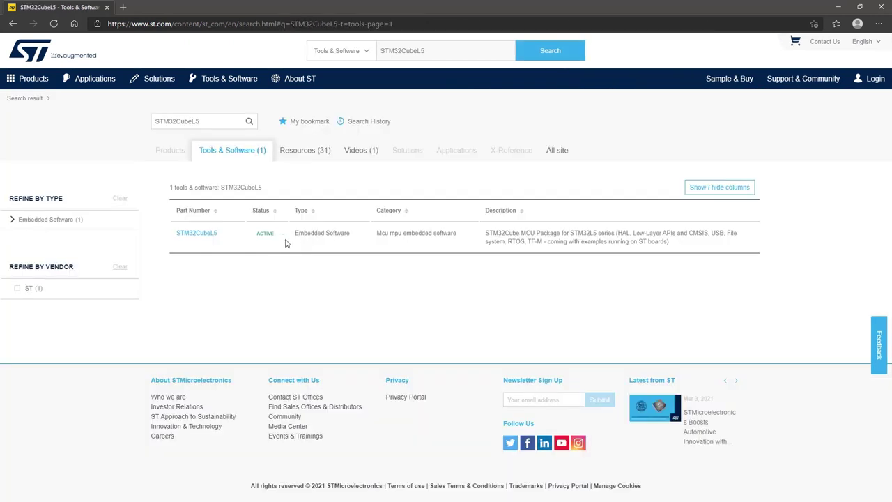
pyautogui.click(208, 235)
pyautogui.scroll(-3, 629, 201)
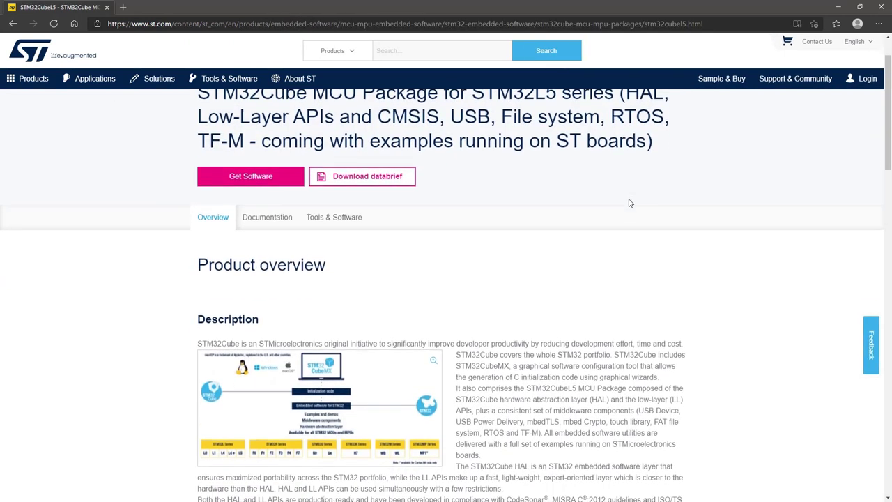
pyautogui.scroll(-3, 629, 203)
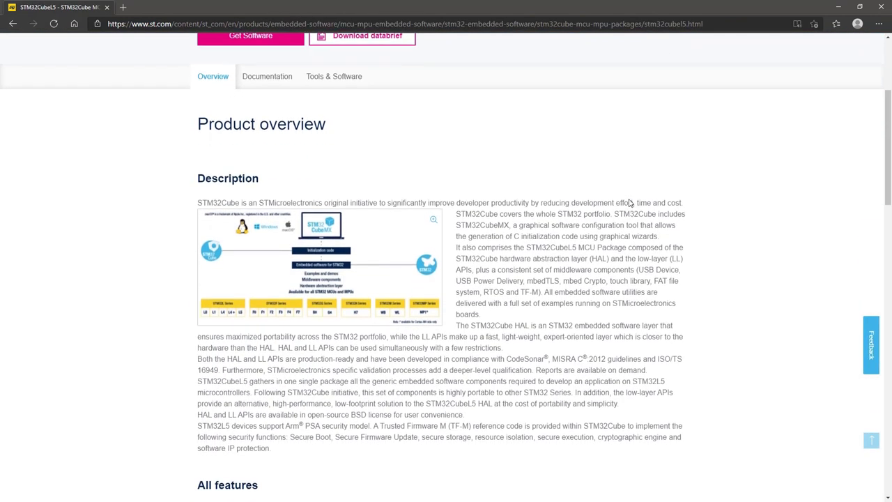
pyautogui.scroll(-1, 630, 200)
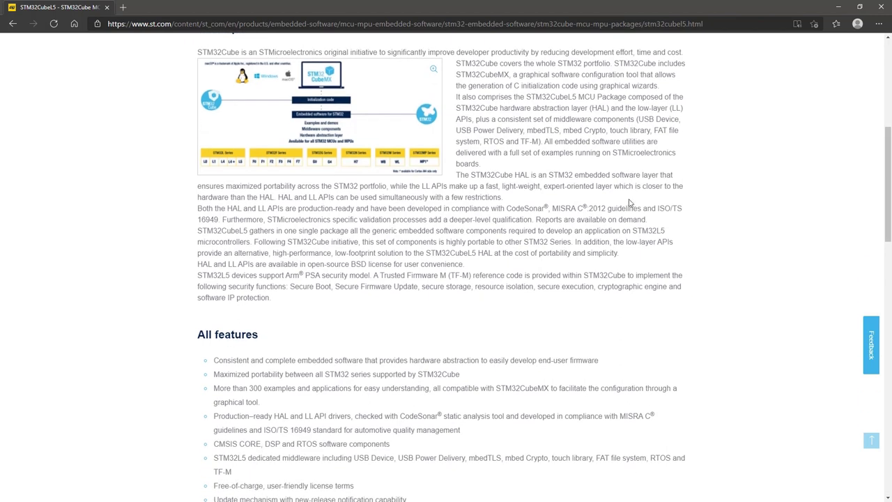
pyautogui.scroll(-1, 629, 201)
pyautogui.scroll(5, 630, 201)
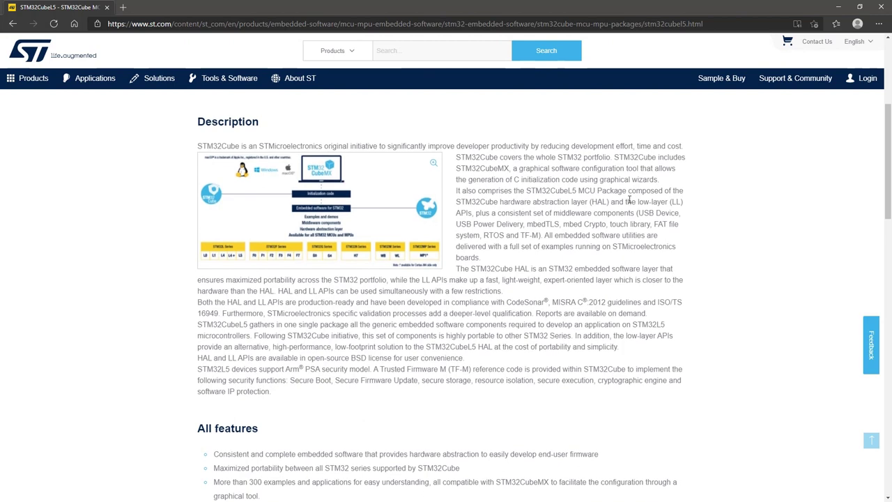
pyautogui.scroll(1, 629, 200)
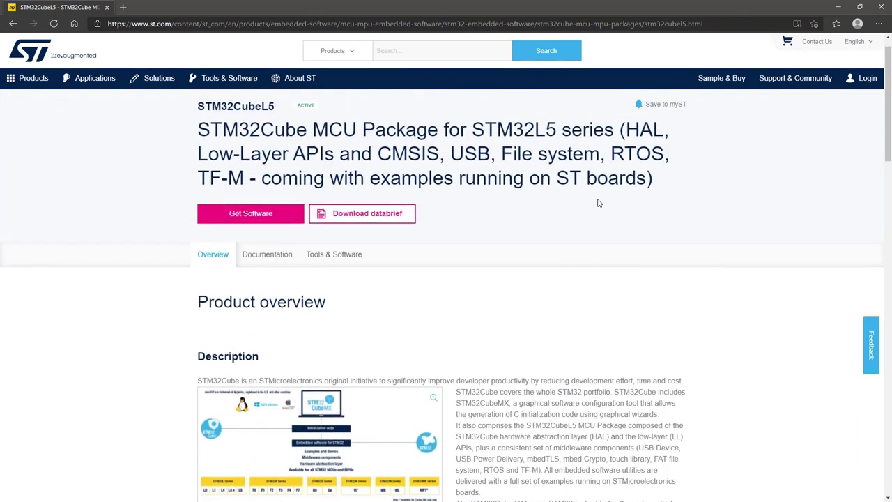
# Browse the STM32CubeL5 Documentation tab's specifications, application notes, user manuals and presentations.
pyautogui.click(281, 254)
pyautogui.scroll(-2, 305, 271)
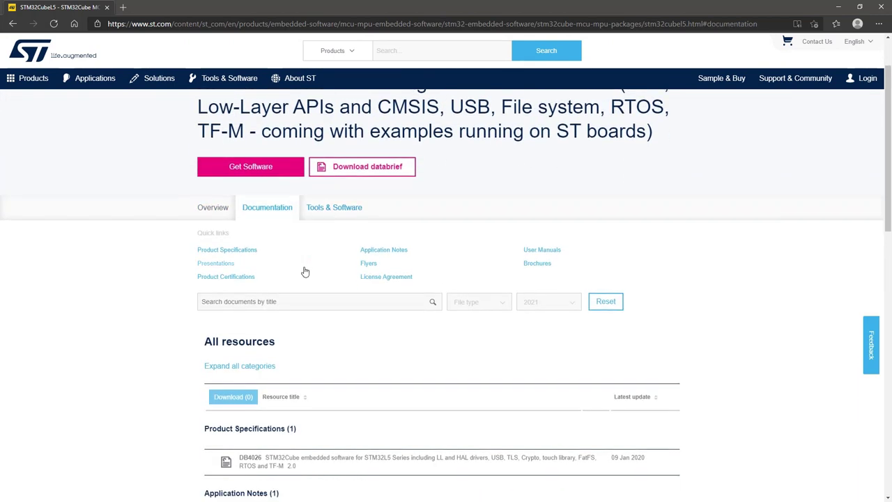
pyautogui.scroll(-2, 491, 272)
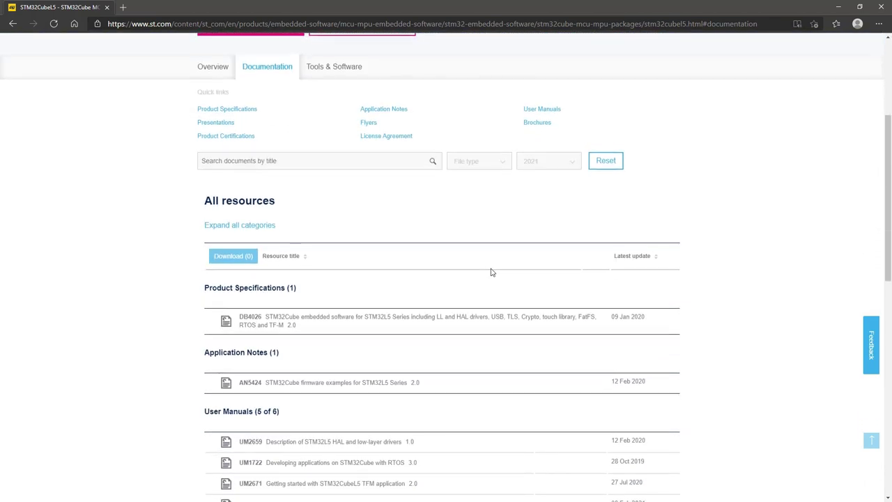
pyautogui.scroll(-3, 492, 273)
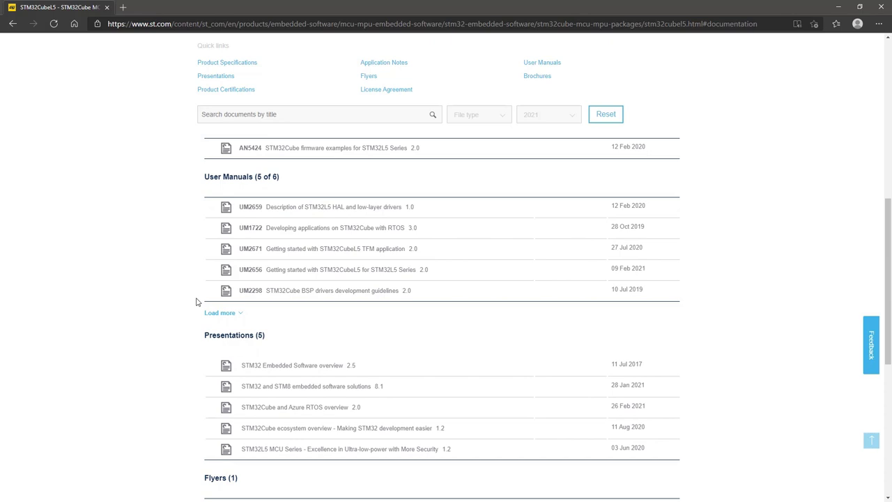
pyautogui.scroll(-1, 452, 314)
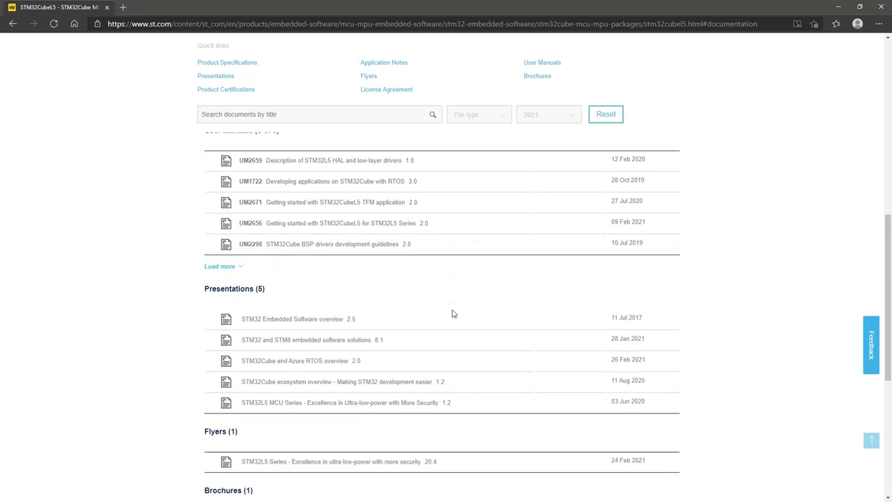
pyautogui.scroll(5, 452, 313)
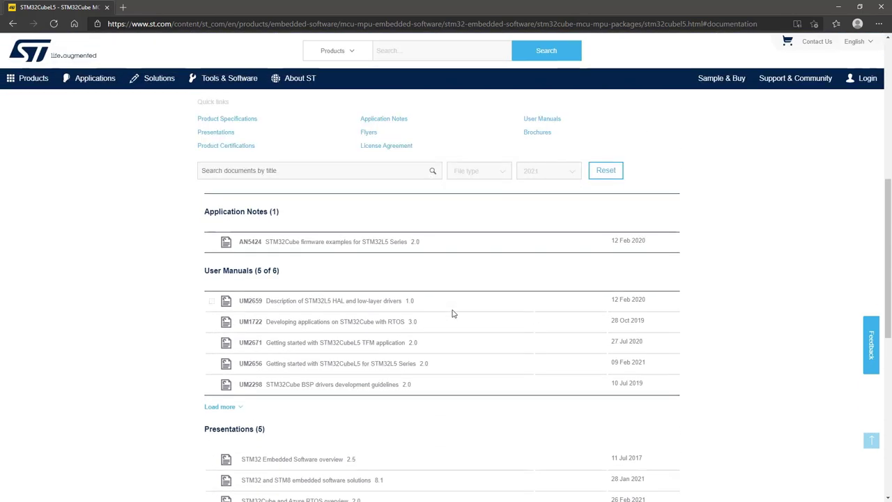
pyautogui.scroll(2, 452, 313)
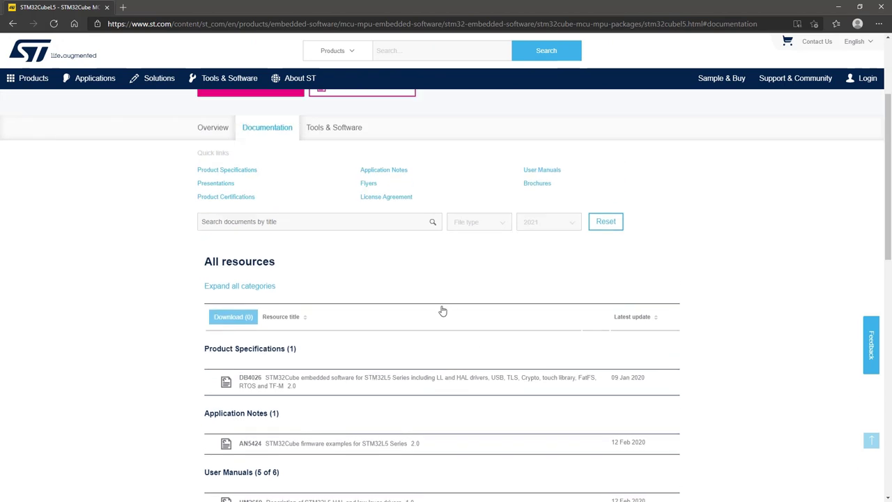
# Back on Overview, expand the STM32CubeL5 Get Software row showing version 1.4.0 from ST.
pyautogui.click(218, 134)
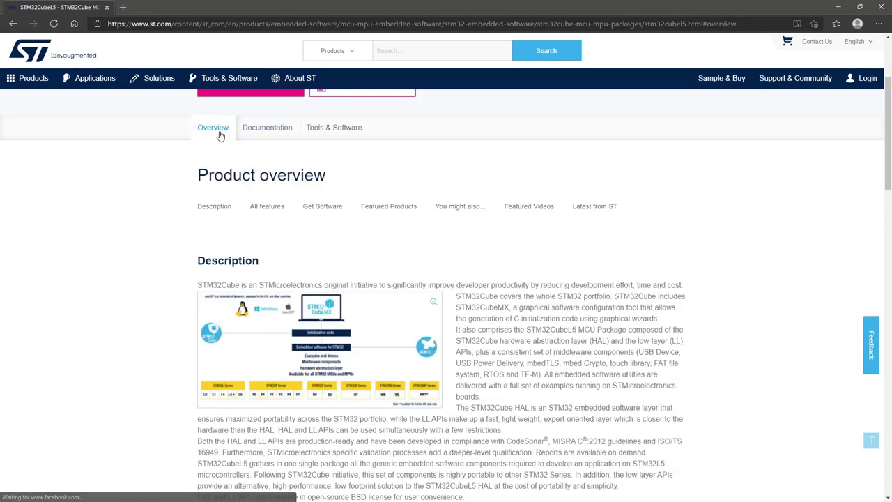
pyautogui.scroll(-3, 597, 300)
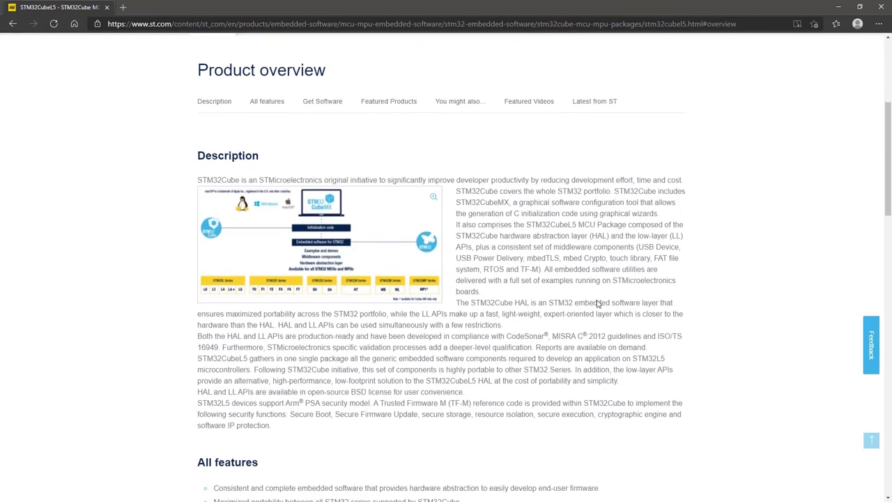
pyautogui.scroll(-3, 597, 301)
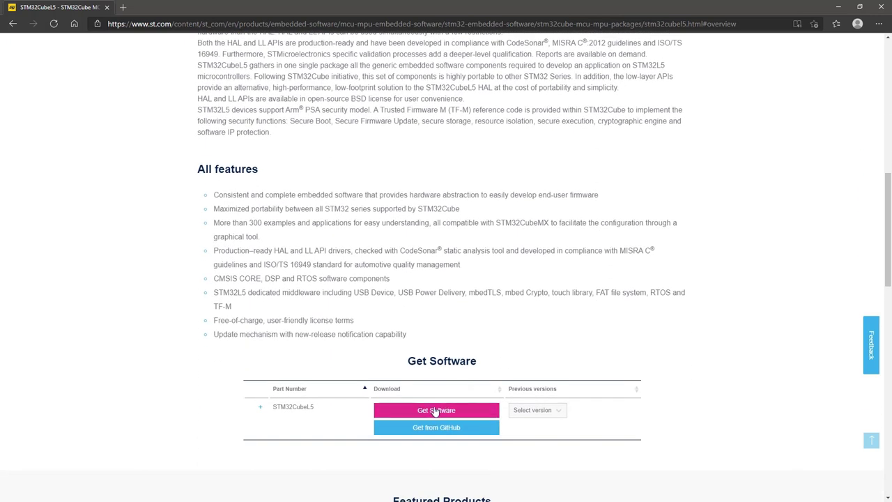
pyautogui.click(260, 411)
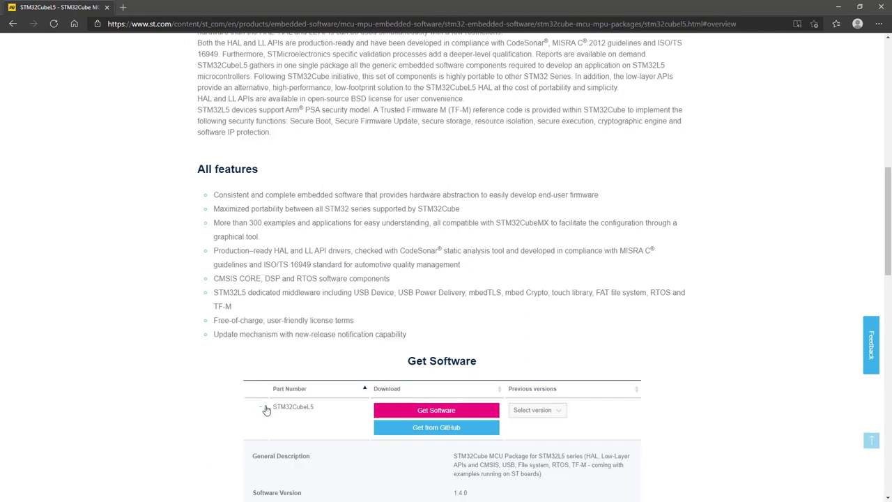
pyautogui.scroll(-1, 265, 412)
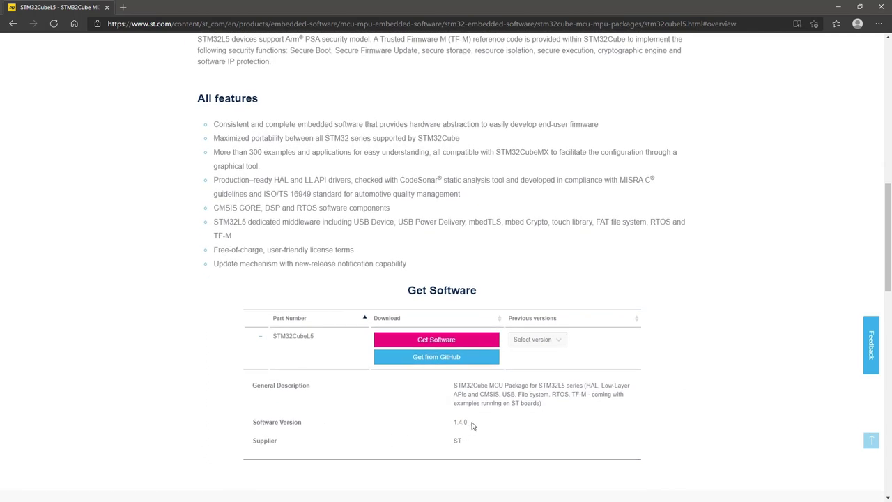
# Start the STM32CubeL5 download, accept the licence agreement and go to Login/Register.
pyautogui.click(471, 341)
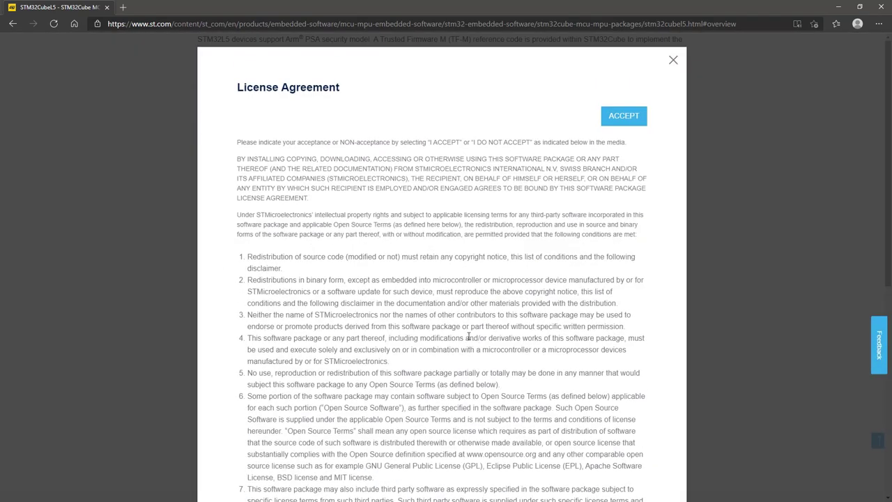
pyautogui.scroll(-5, 474, 337)
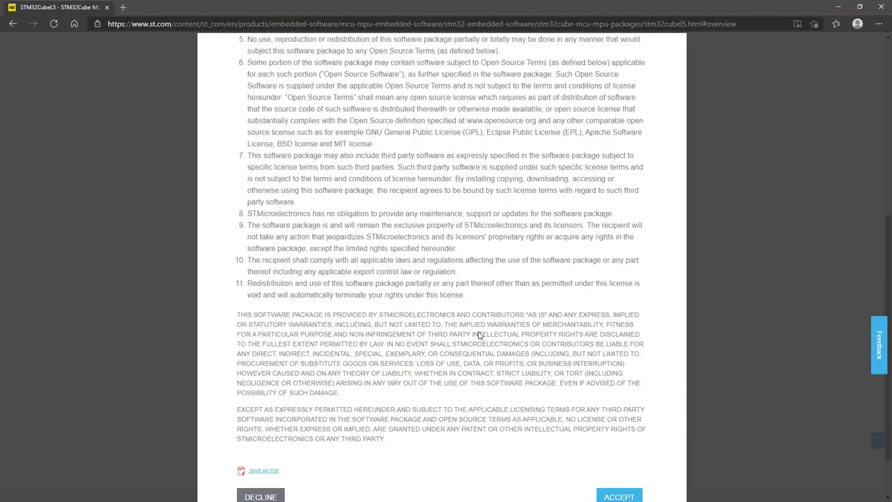
pyautogui.click(613, 432)
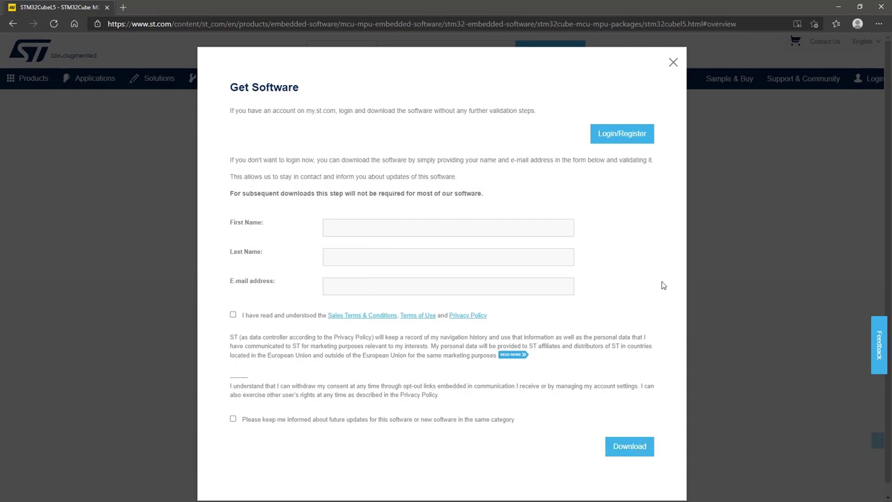
pyautogui.click(622, 134)
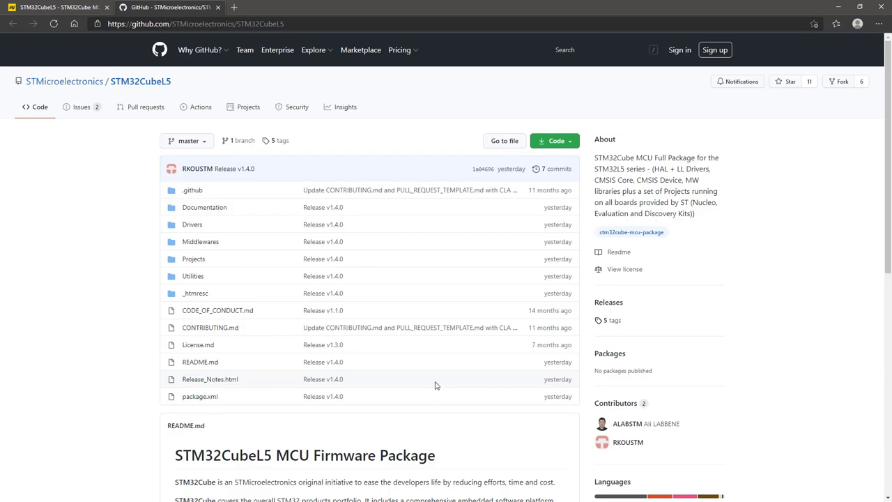
pyautogui.scroll(-1, 437, 386)
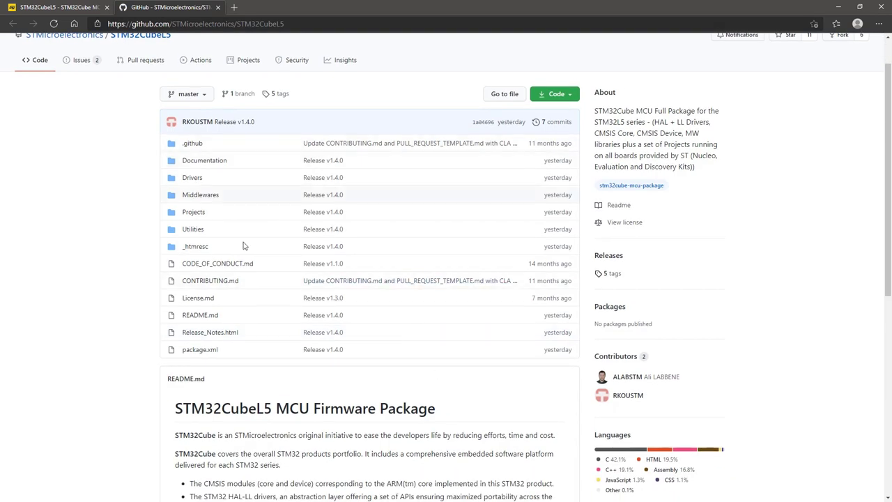
pyautogui.scroll(-3, 275, 348)
pyautogui.scroll(-2, 278, 345)
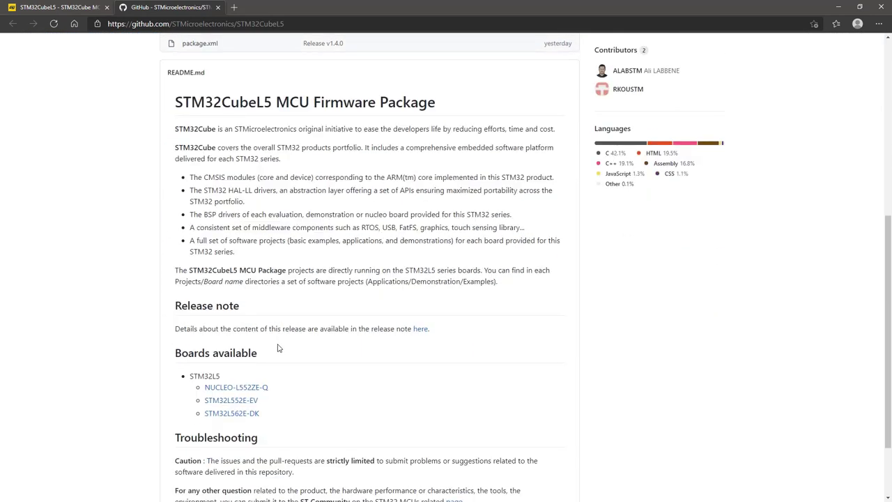
pyautogui.scroll(6, 289, 336)
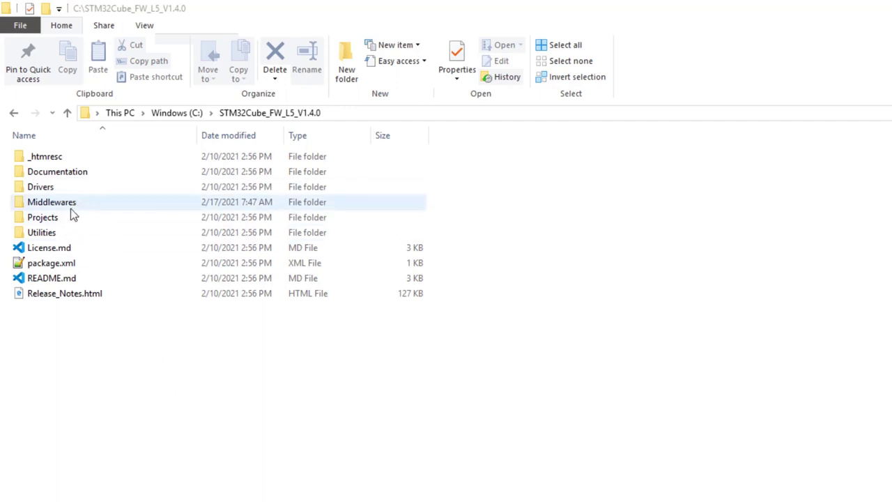
pyautogui.click(78, 299)
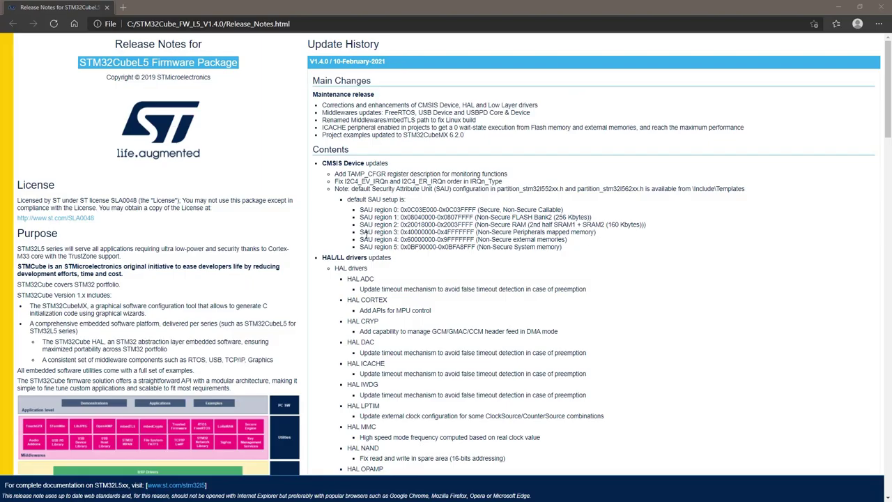
pyautogui.scroll(-4, 192, 322)
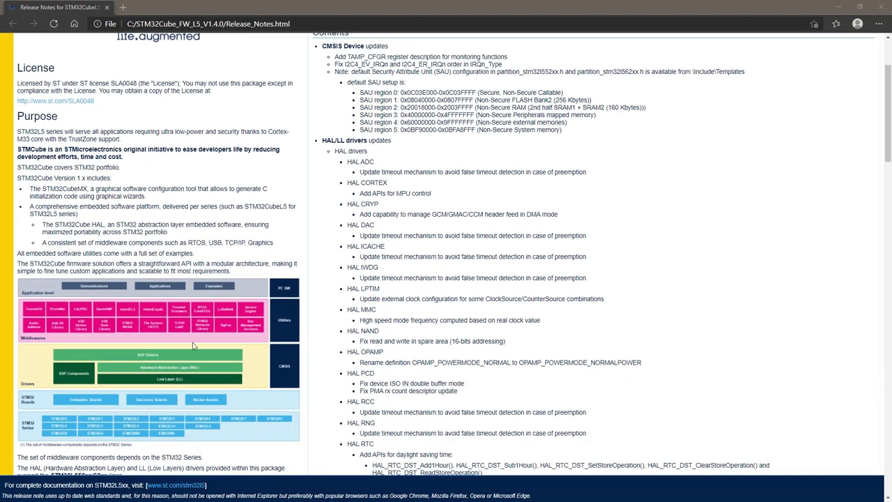
pyautogui.scroll(4, 194, 371)
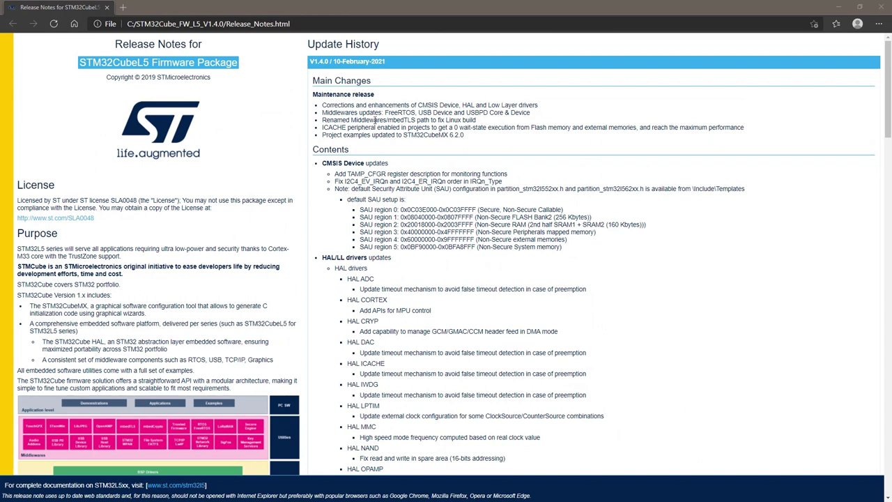
pyautogui.scroll(-5, 394, 173)
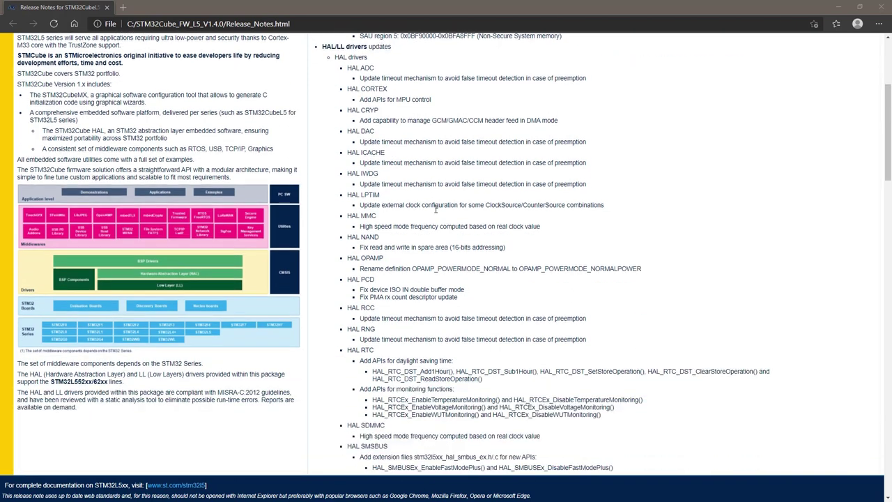
pyautogui.scroll(-7, 449, 222)
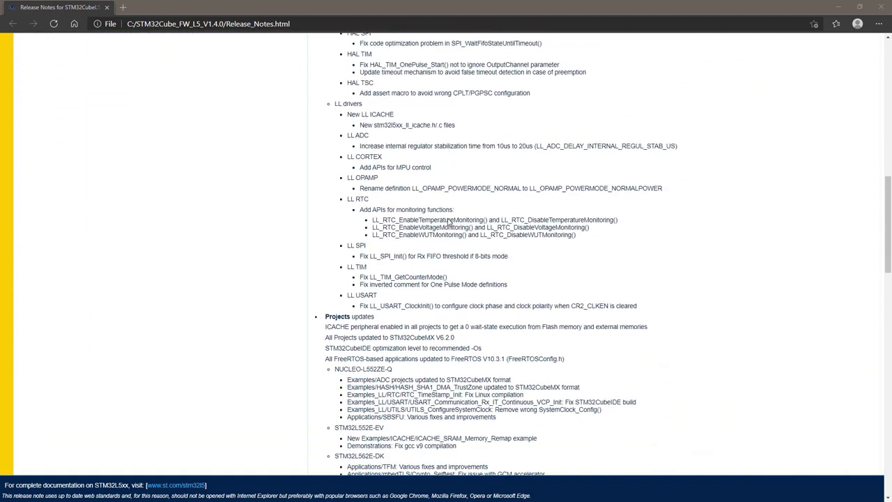
pyautogui.scroll(-6, 448, 222)
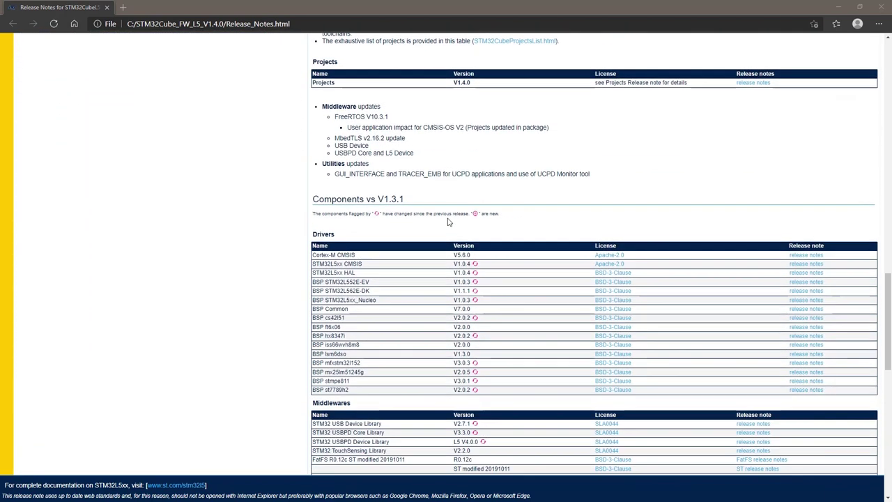
pyautogui.scroll(-6, 442, 221)
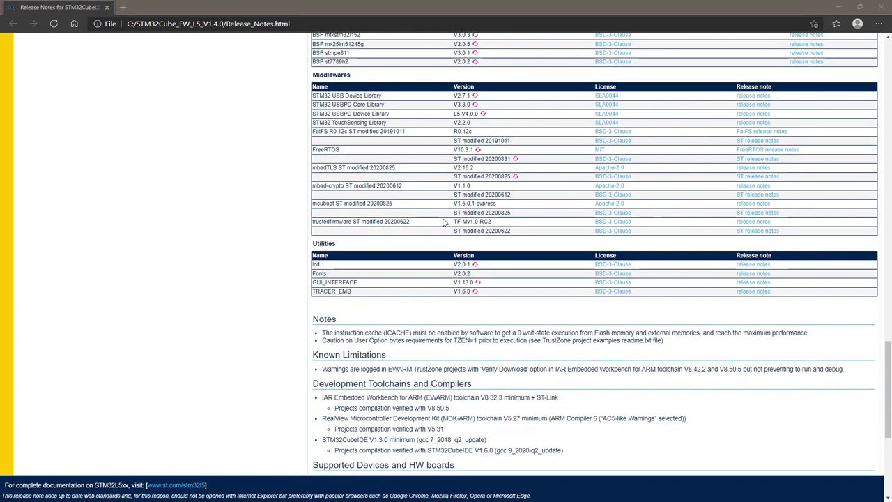
pyautogui.scroll(-1, 443, 222)
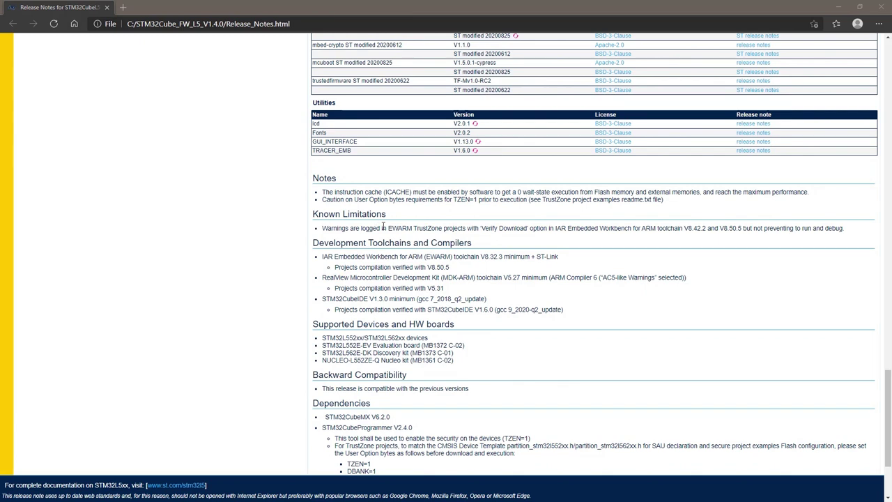
pyautogui.scroll(-1, 383, 227)
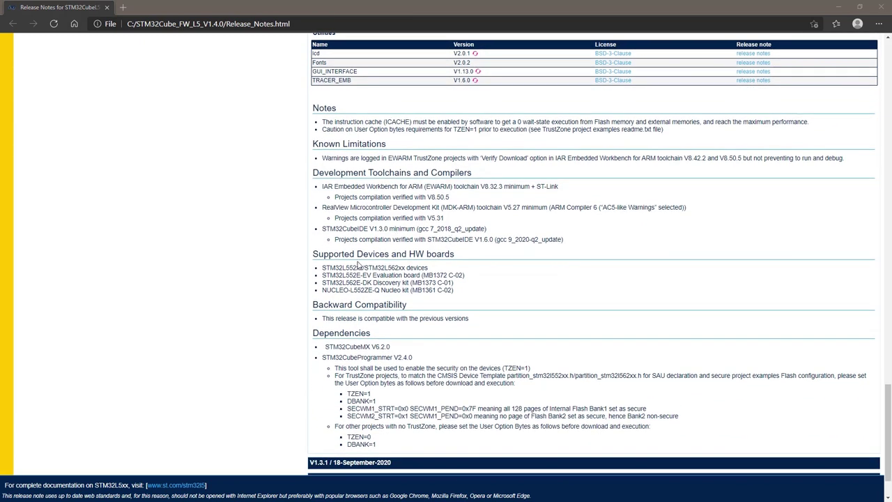
pyautogui.scroll(-1, 424, 267)
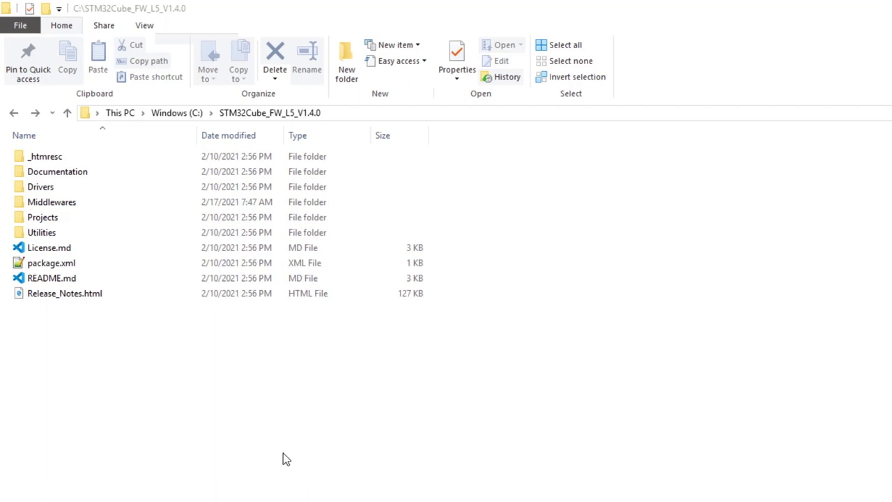
# Open STM32CubeProjectsList.html from the package's Projects folder.
pyautogui.doubleClick(62, 217)
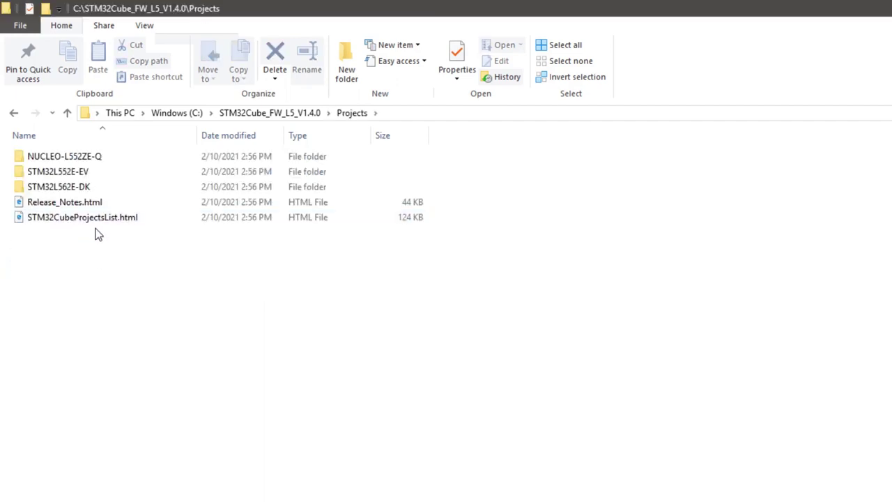
pyautogui.doubleClick(97, 222)
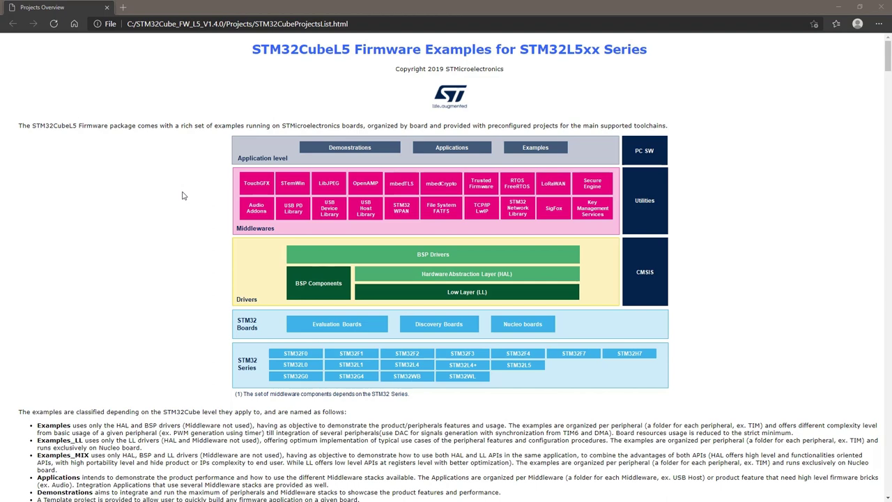
# Scroll the Firmware Examples page down to the projects table for STM32L562E-DK, STM32L552E-EV and NUCLEO-L552ZE-Q.
pyautogui.scroll(-1, 184, 202)
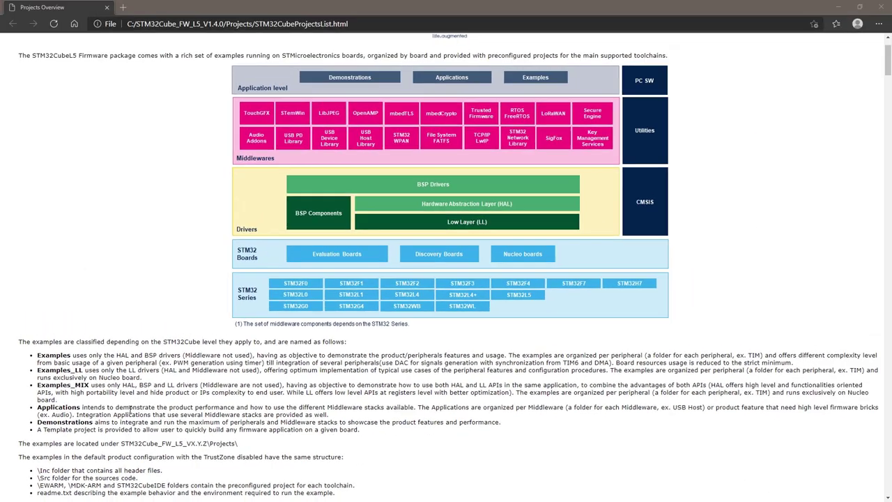
pyautogui.scroll(-2, 223, 361)
pyautogui.scroll(-6, 130, 410)
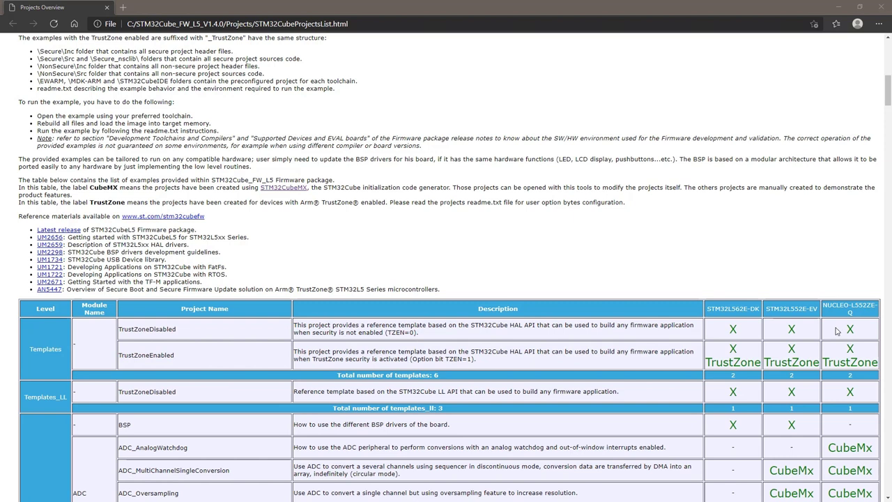
# Find the 'TFM' entries in the projects list page.
pyautogui.hotkey('ctrl', 'f')
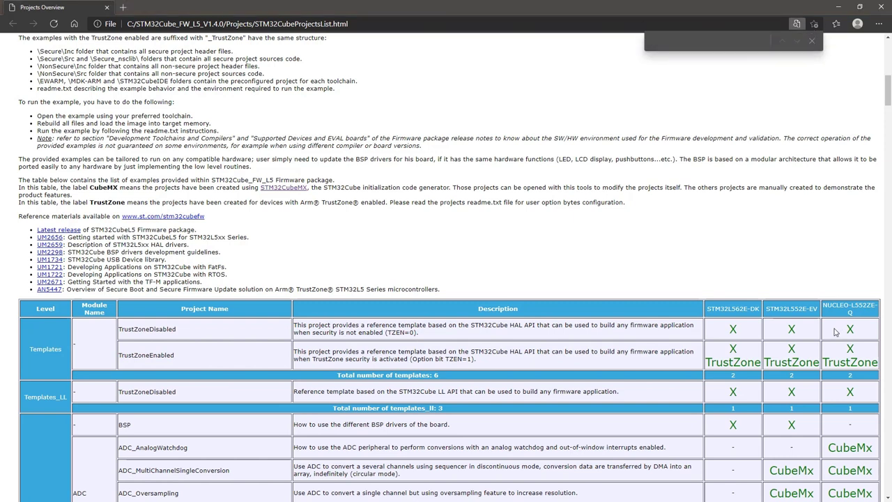
pyautogui.write('TFM')
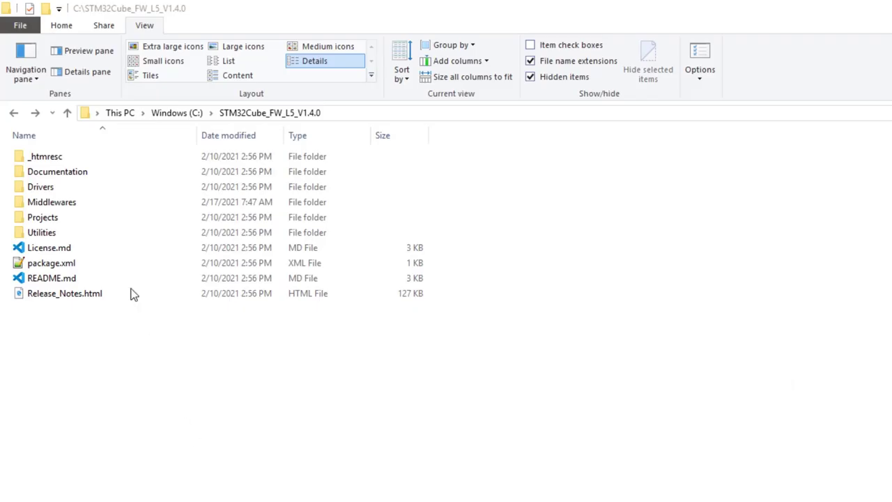
# Go into Middlewares\Third_Party and look inside the mcuboot folder.
pyautogui.doubleClick(135, 205)
pyautogui.doubleClick(125, 171)
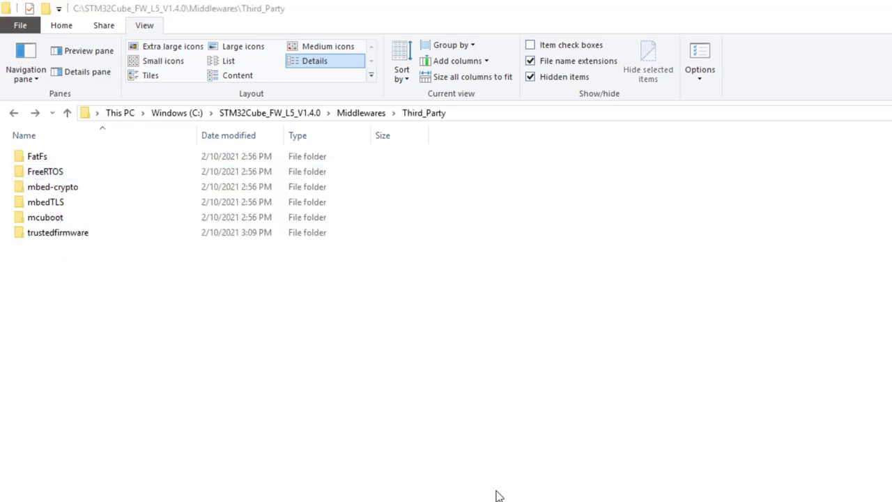
pyautogui.doubleClick(154, 219)
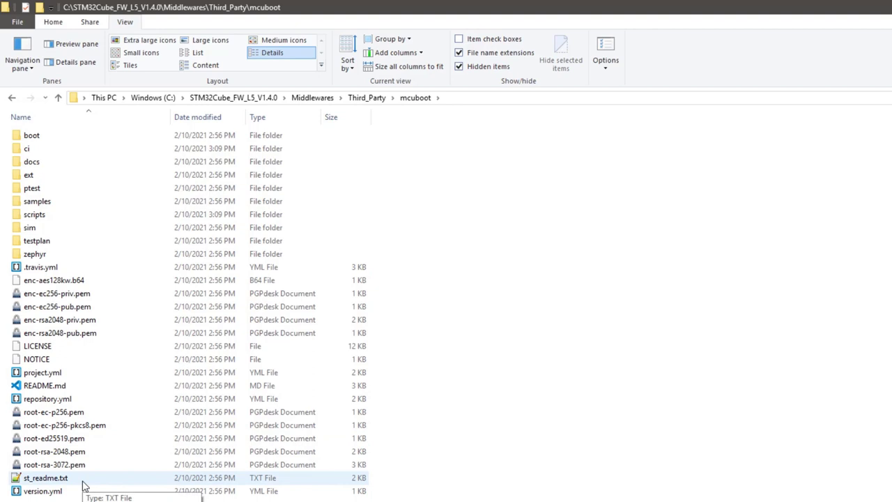
pyautogui.click(11, 97)
pyautogui.click(195, 343)
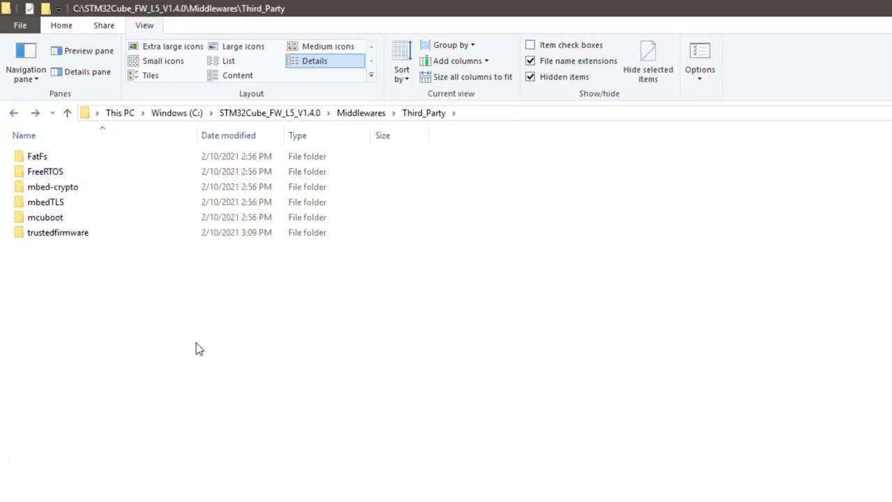
# Browse the trustedfirmware and mbed-crypto folders, then return to the STM32Cube_FW_L5_V1.4.0 root.
pyautogui.doubleClick(145, 234)
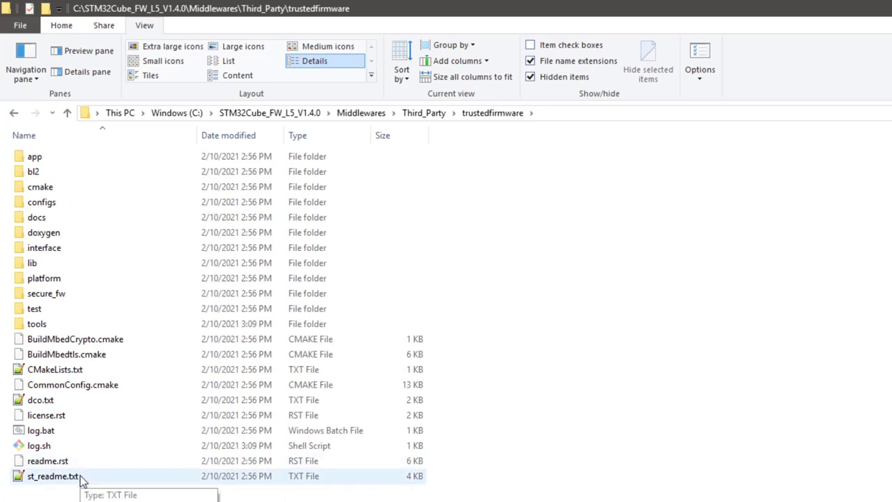
pyautogui.click(15, 115)
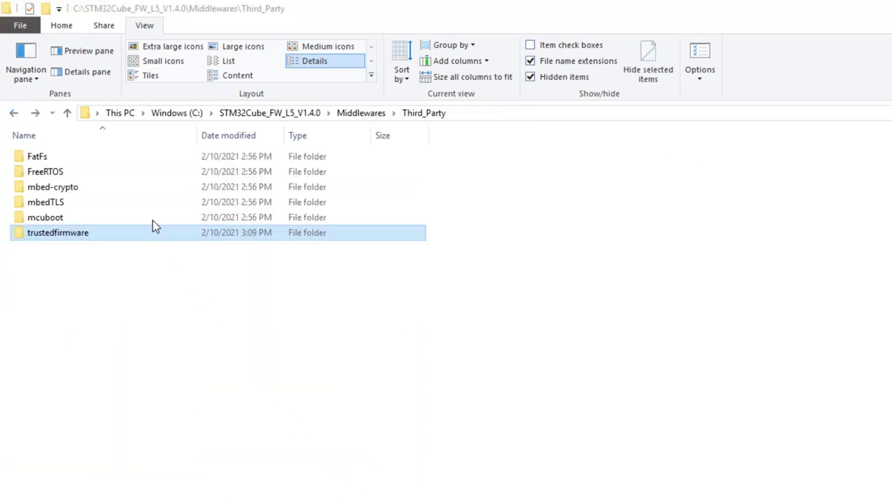
pyautogui.doubleClick(147, 189)
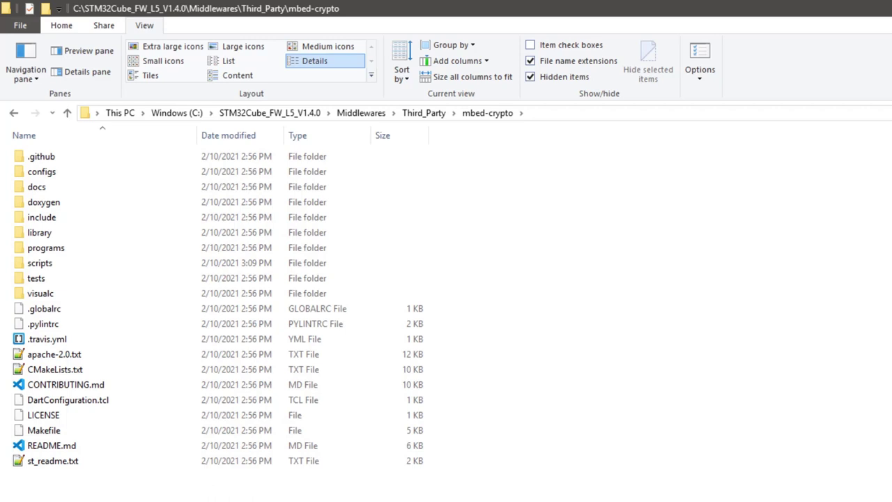
pyautogui.click(86, 465)
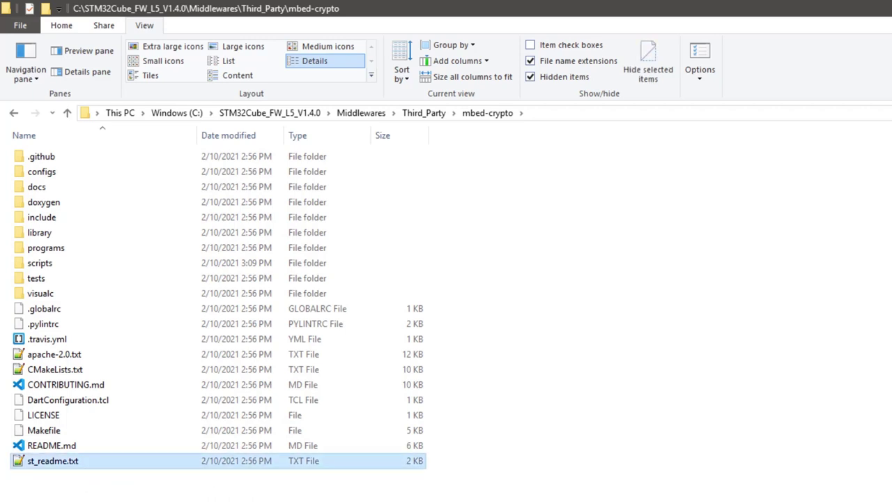
pyautogui.click(14, 112)
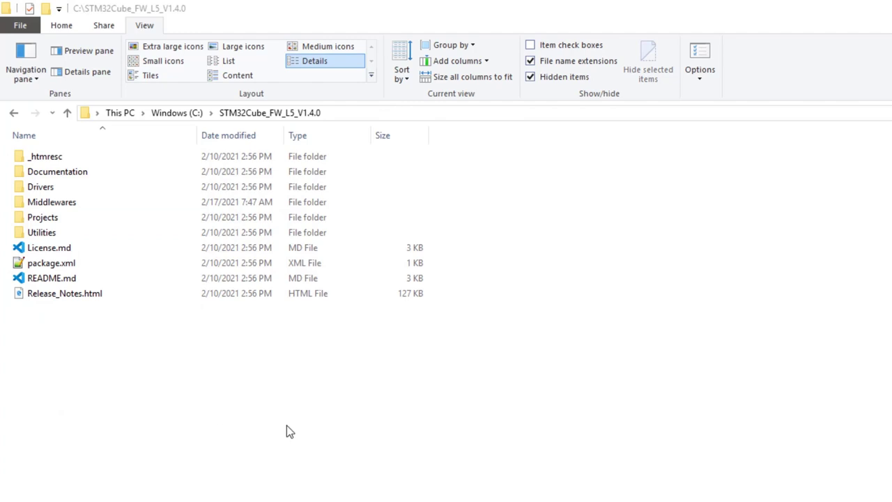
# Navigate into Projects\STM32L562E-DK\Applications\TFM.
pyautogui.click(161, 218)
pyautogui.doubleClick(160, 219)
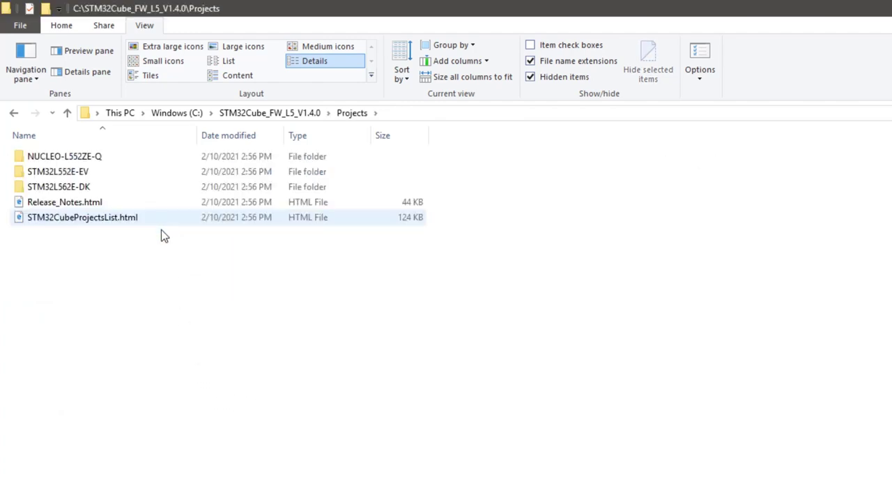
pyautogui.doubleClick(150, 191)
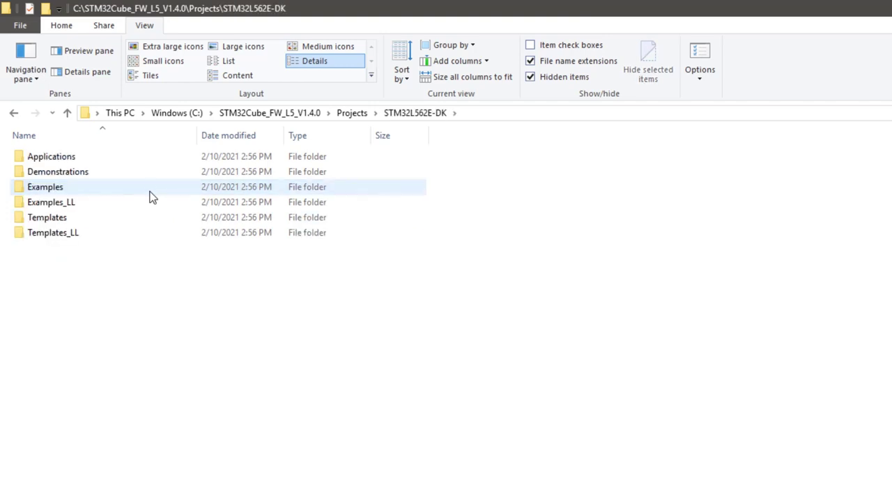
pyautogui.doubleClick(155, 167)
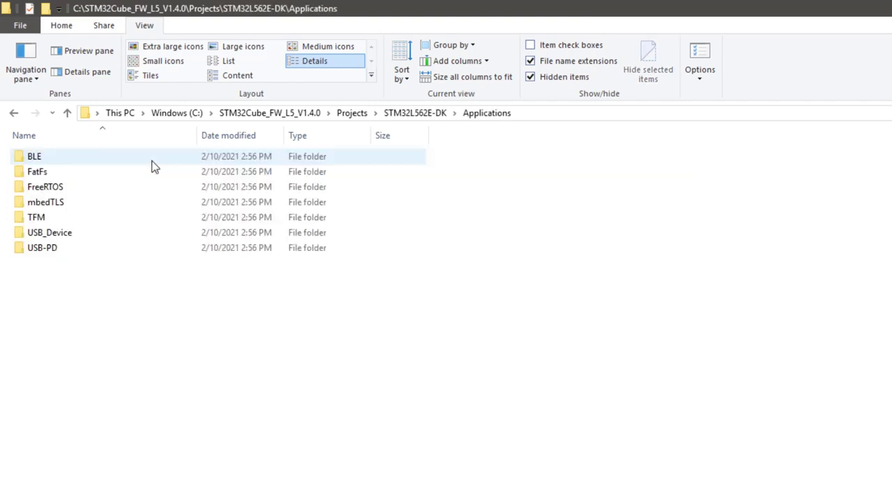
pyautogui.doubleClick(144, 216)
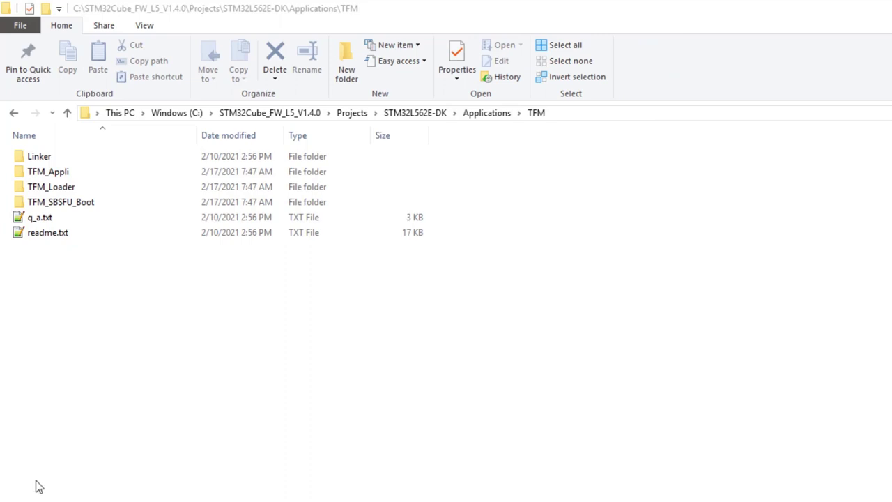
# Open the TFM readme.txt in Notepad++ and read through its description and usage steps.
pyautogui.doubleClick(160, 231)
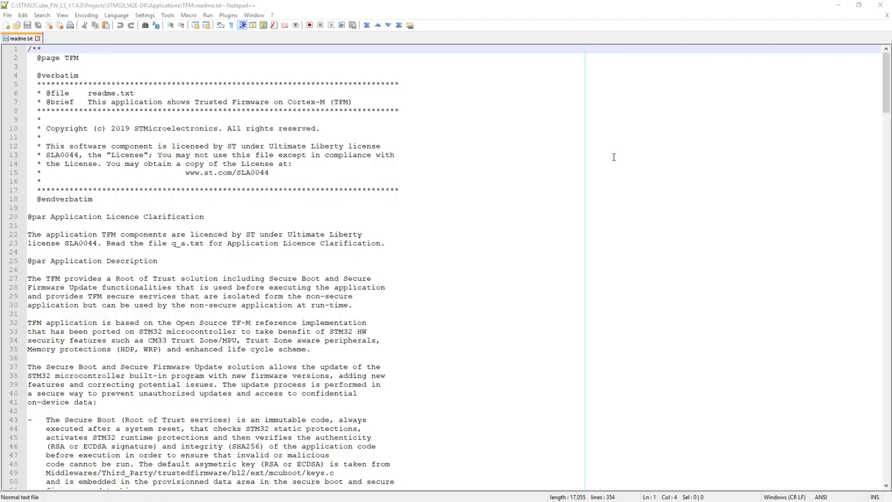
pyautogui.scroll(-2, 558, 185)
pyautogui.scroll(-9, 559, 185)
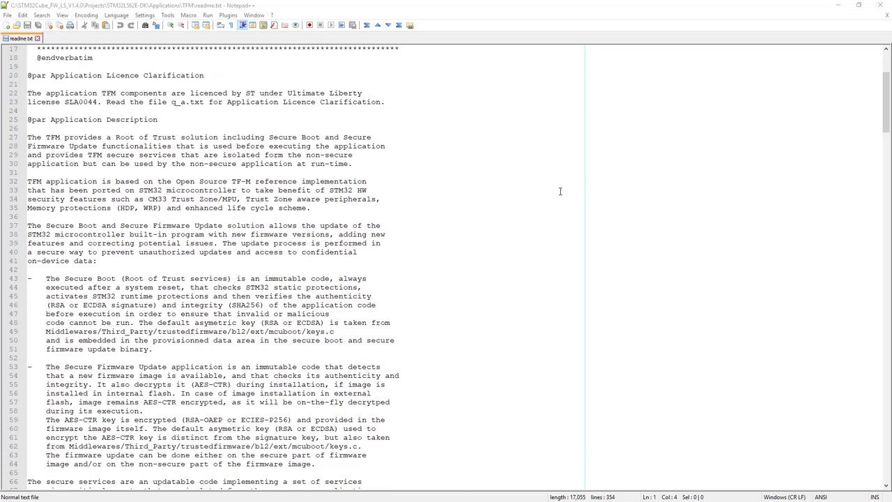
pyautogui.scroll(-13, 563, 191)
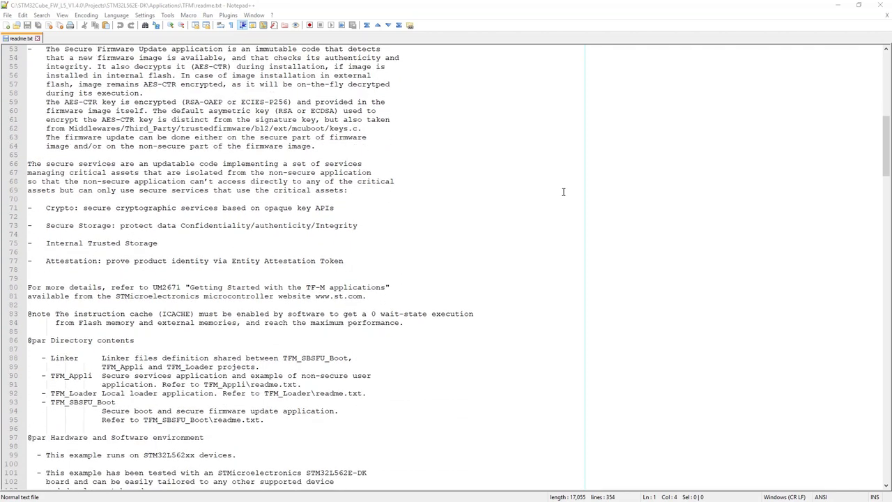
pyautogui.scroll(-12, 566, 193)
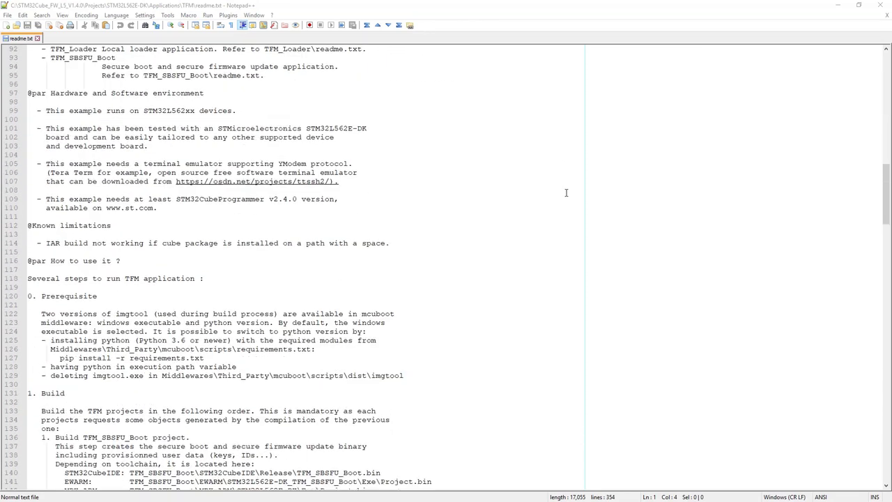
pyautogui.scroll(-9, 566, 192)
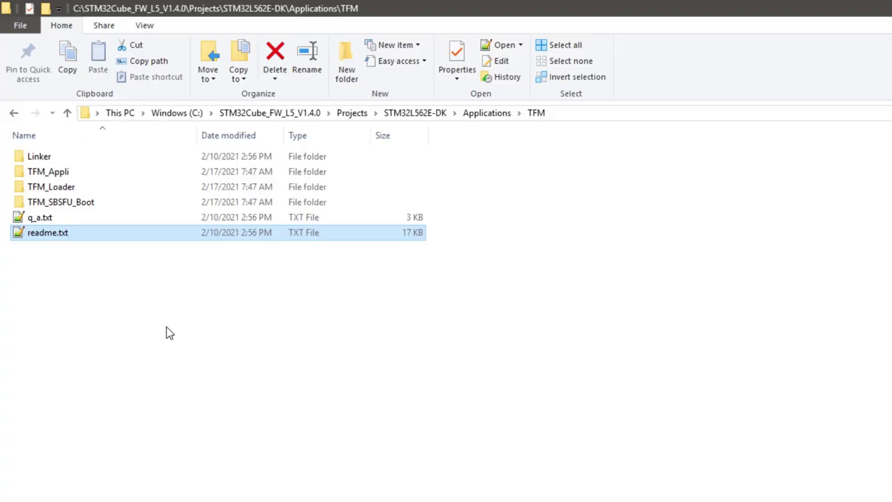
pyautogui.click(117, 323)
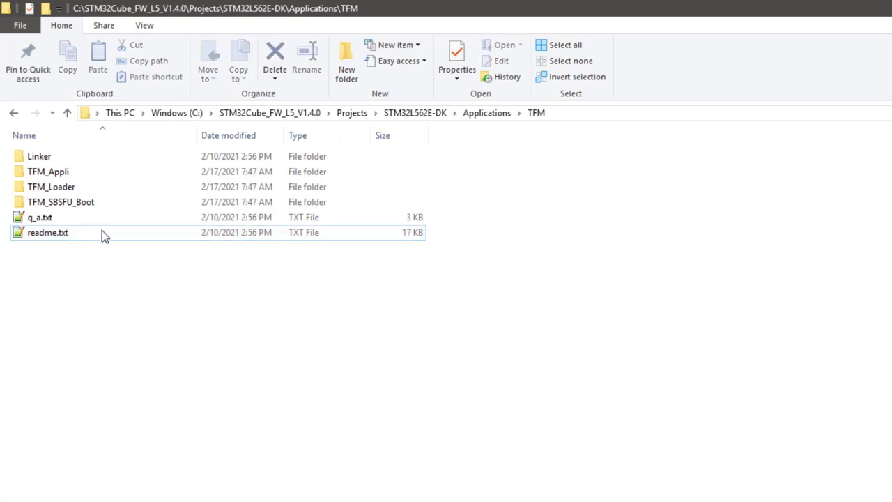
pyautogui.click(103, 208)
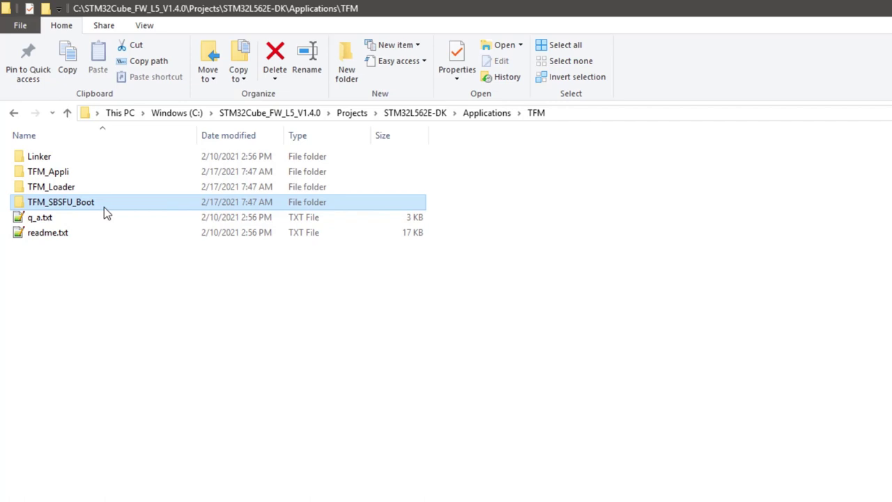
pyautogui.click(118, 174)
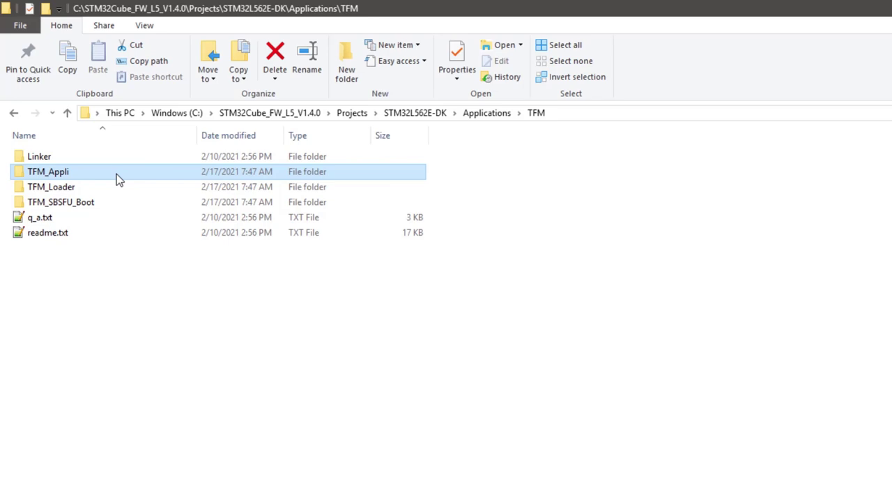
pyautogui.click(127, 160)
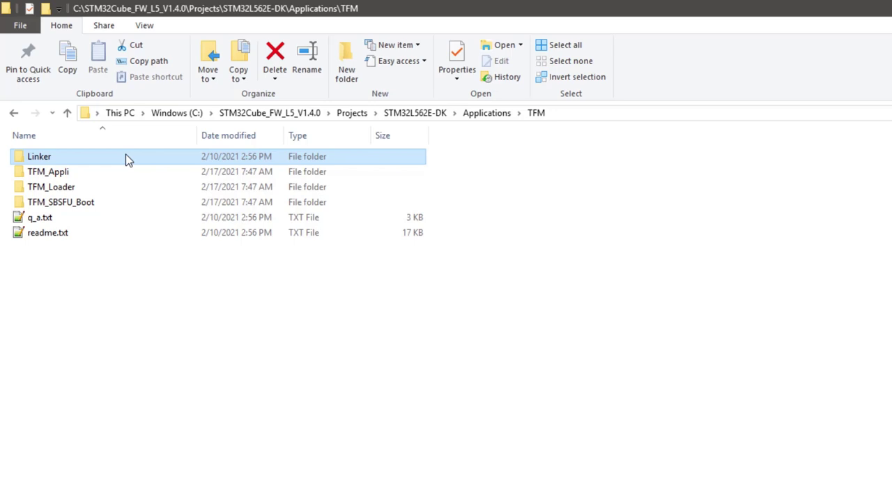
pyautogui.click(130, 195)
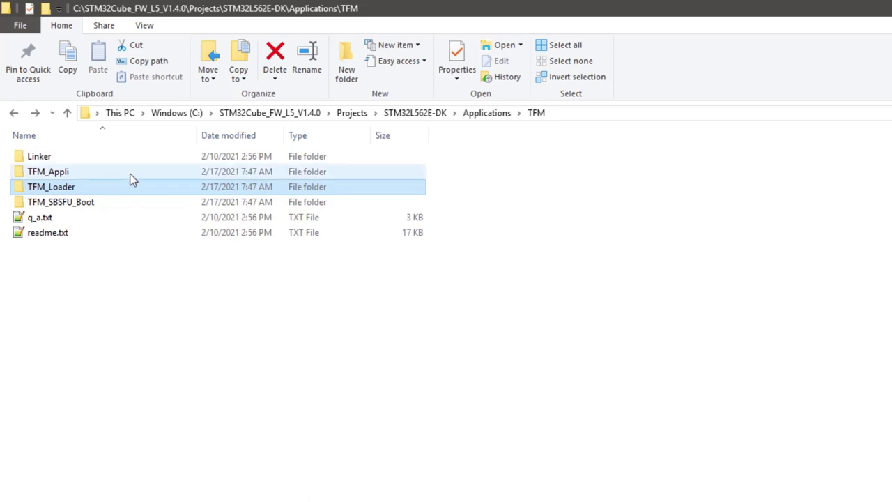
pyautogui.click(130, 178)
# Open TFM_Appli and highlight its EWARM and STM32CubeIDE project folders.
pyautogui.doubleClick(133, 178)
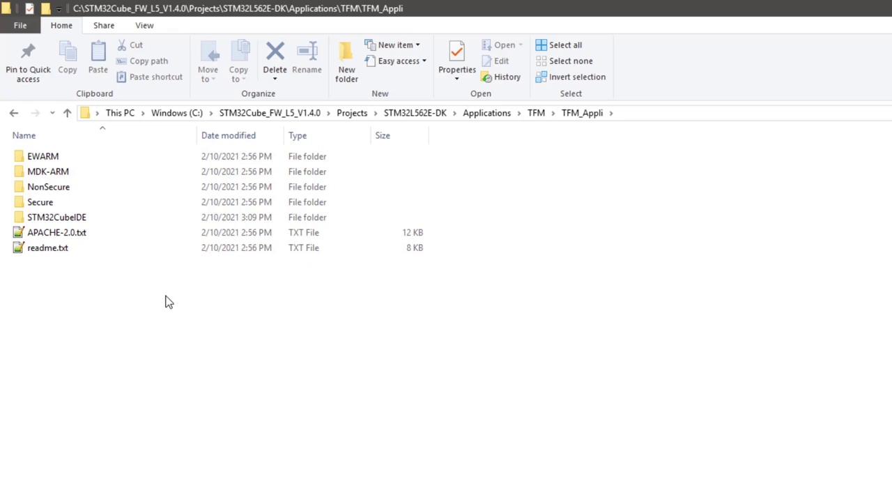
pyautogui.click(150, 159)
pyautogui.click(141, 213)
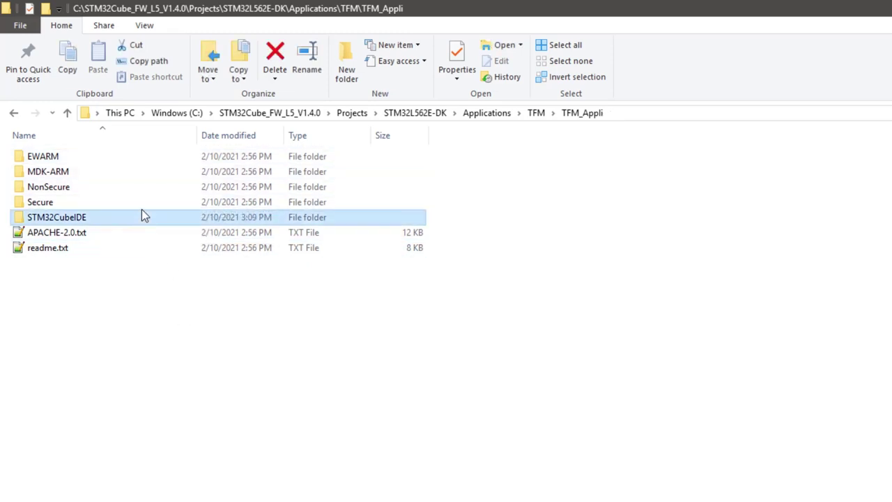